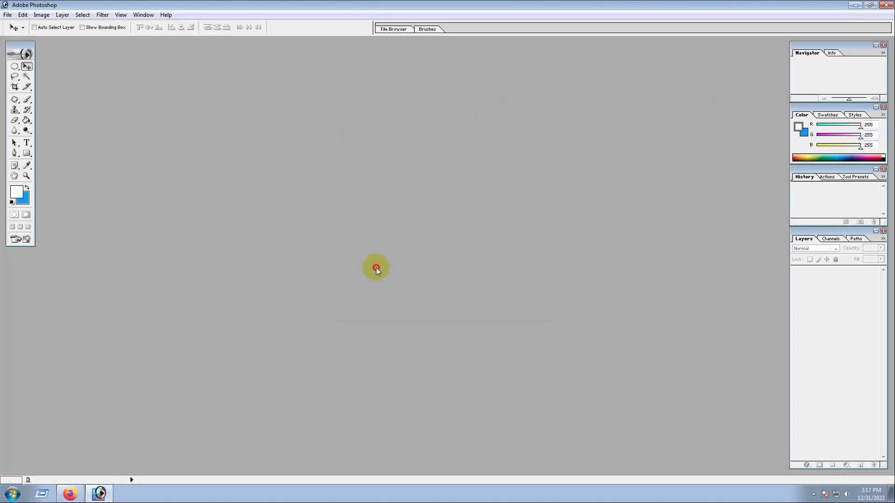
Step: Open the business-boy-funny-child JPEG from the Desktop and move its window toward the middle of the workspace
double_click(376, 268)
left_click_drag(566, 132, 572, 239)
left_click(421, 152)
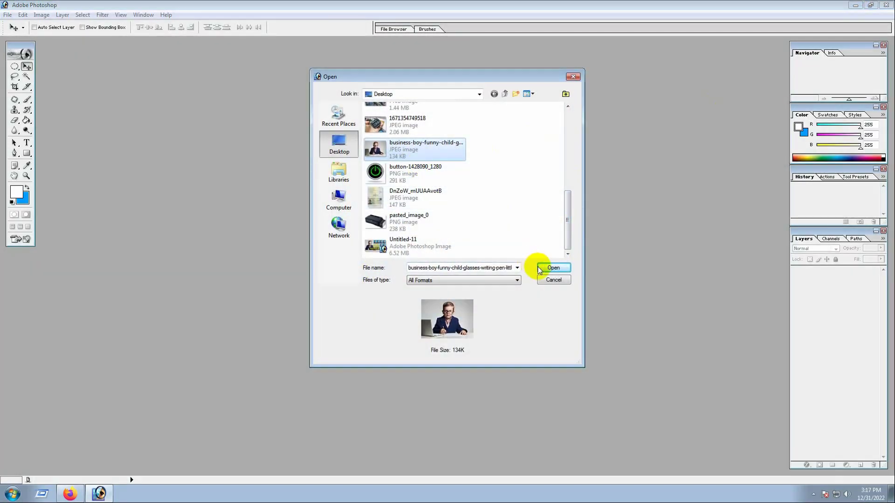
left_click(542, 267)
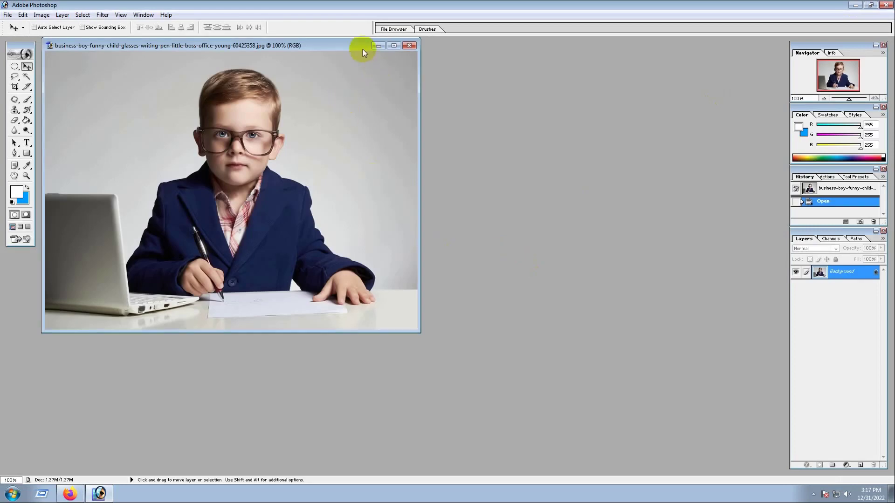
left_click_drag(359, 44, 485, 98)
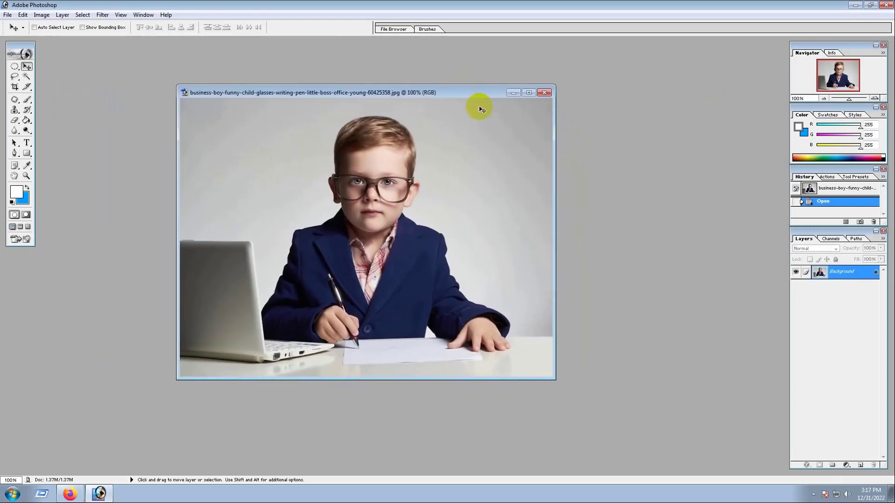
Step: Duplicate the Background layer, fill the original with the blue background color, and make the copy active
left_click_drag(848, 273, 861, 462)
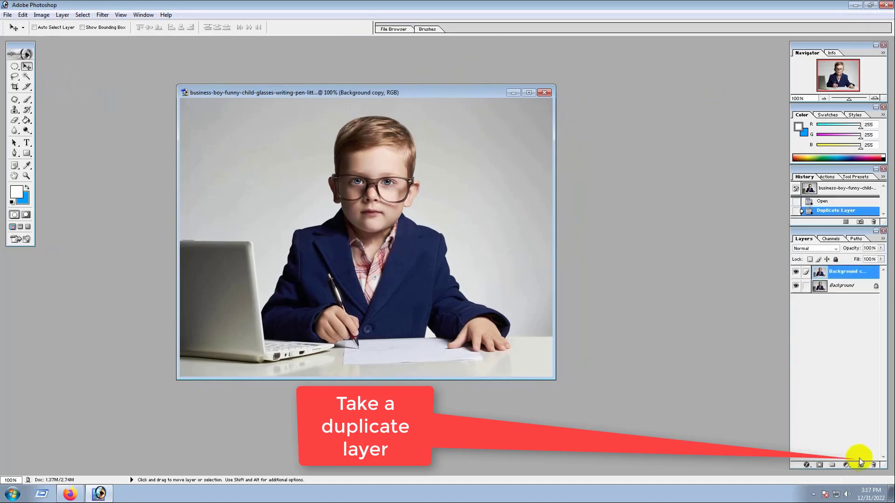
left_click(856, 289)
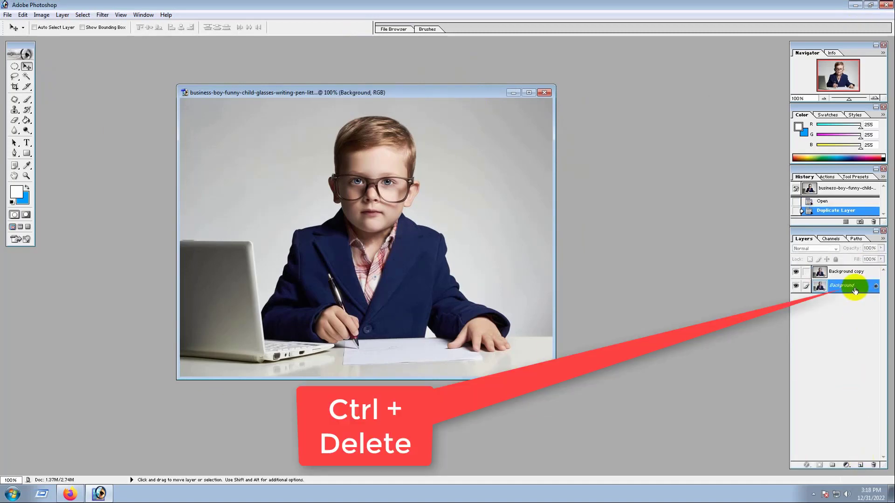
key("ctrl+Delete")
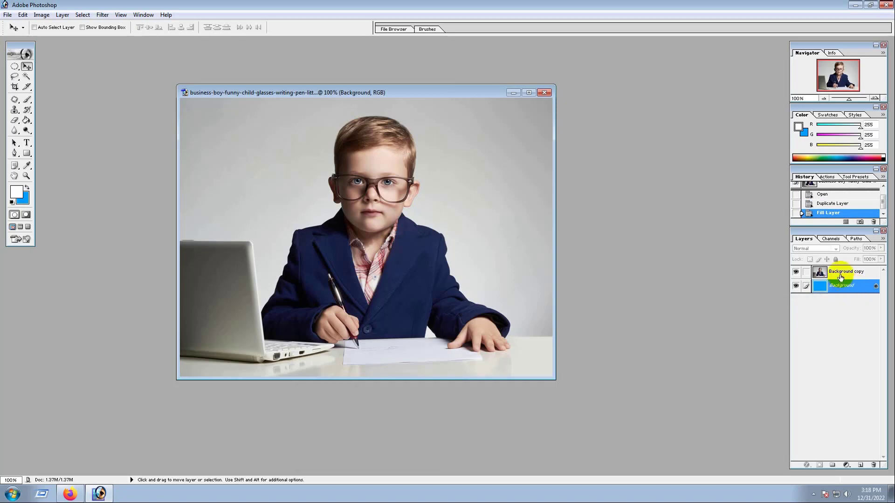
left_click(844, 272)
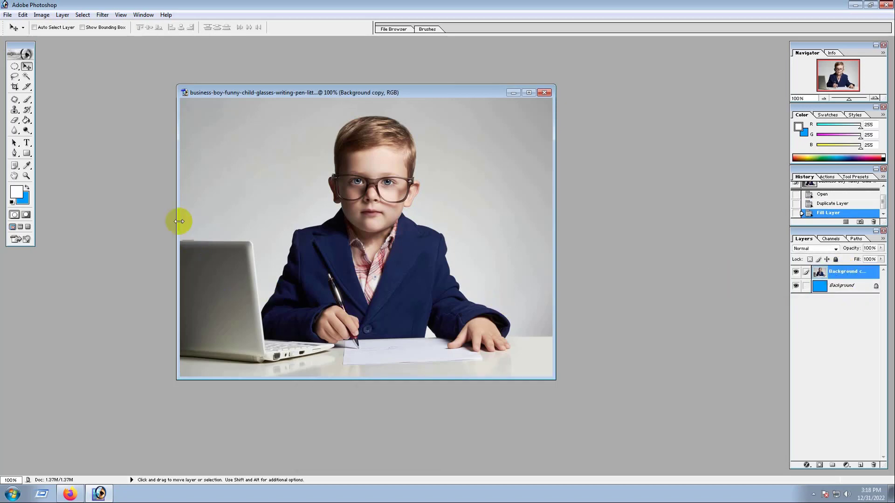
Step: Maximize the image and crop it around the boy's head and shoulders at 1.5 by 1.9 in, 300 pixels/inch
left_click(529, 93)
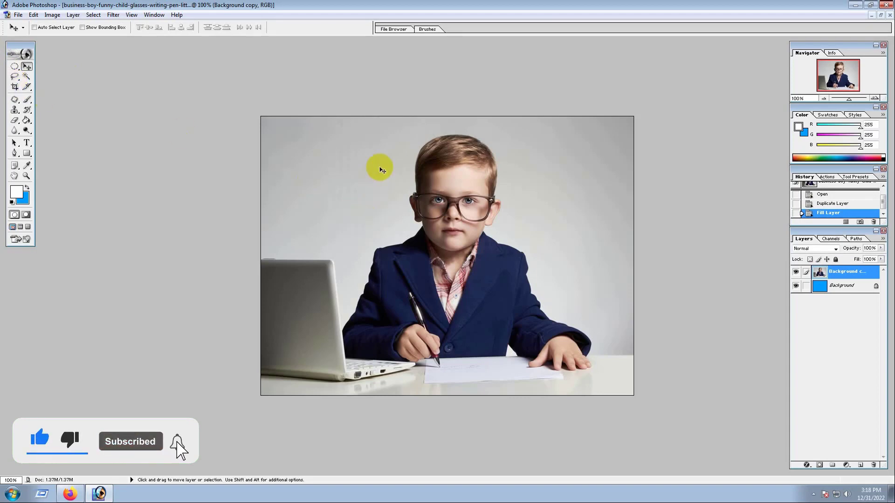
left_click(15, 87)
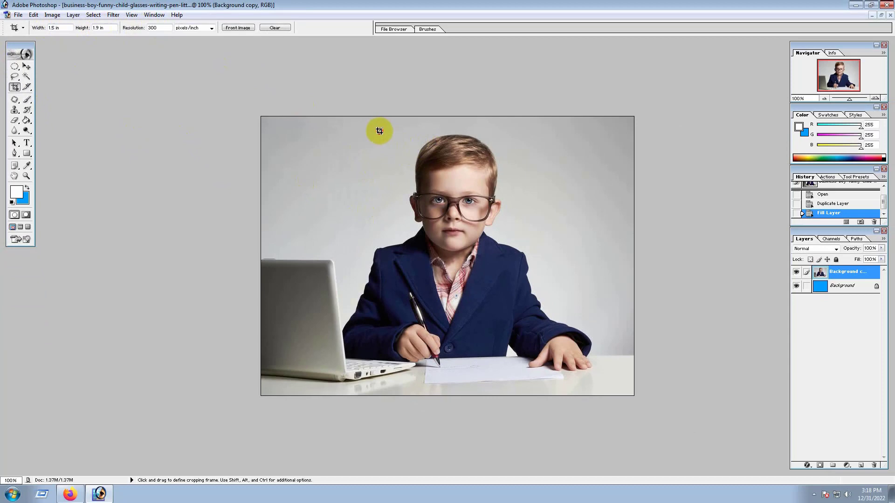
left_click_drag(378, 130, 550, 315)
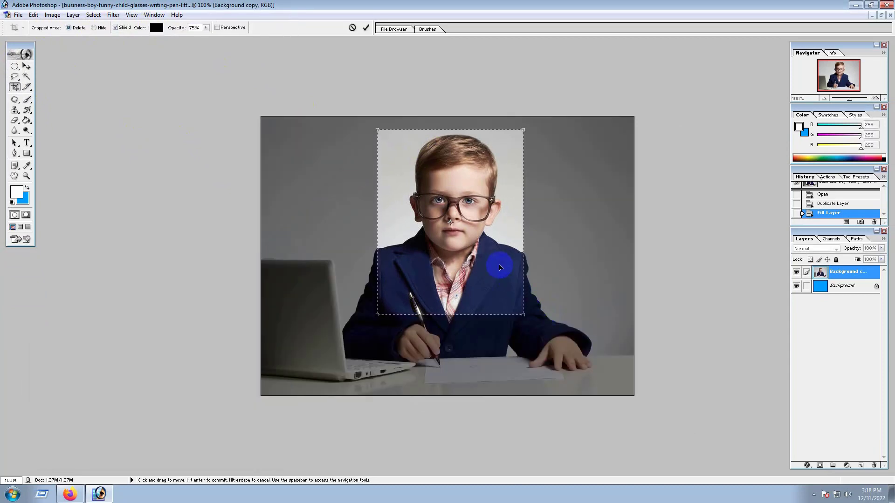
left_click_drag(500, 267, 499, 266)
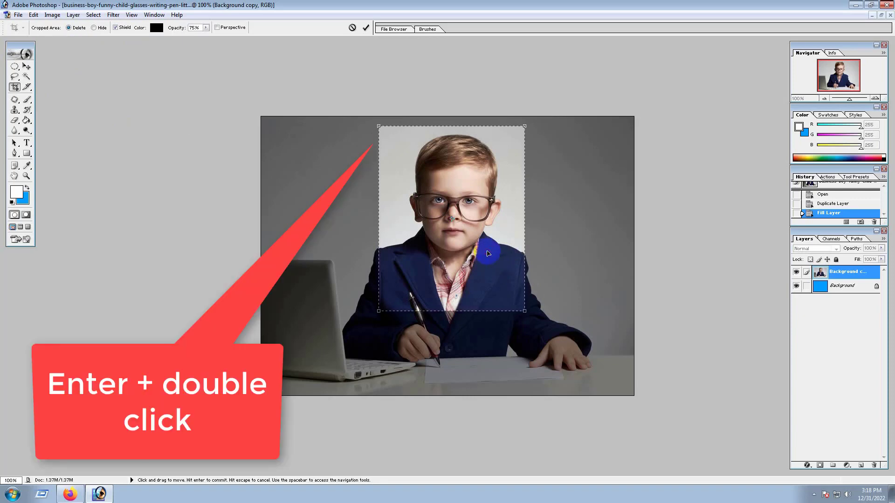
double_click(488, 253)
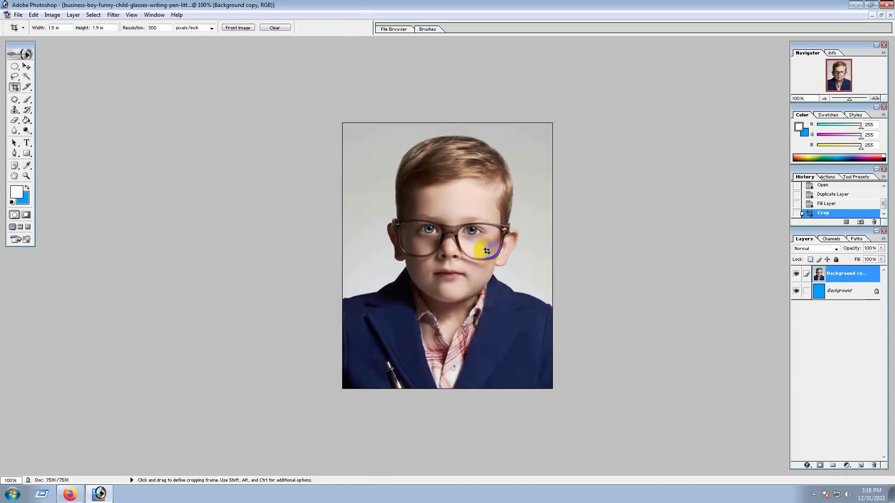
Step: Select the gray backdrop around the boy on the Background copy layer with the Magic Wand at tolerance 32
left_click(27, 67)
left_click(26, 76)
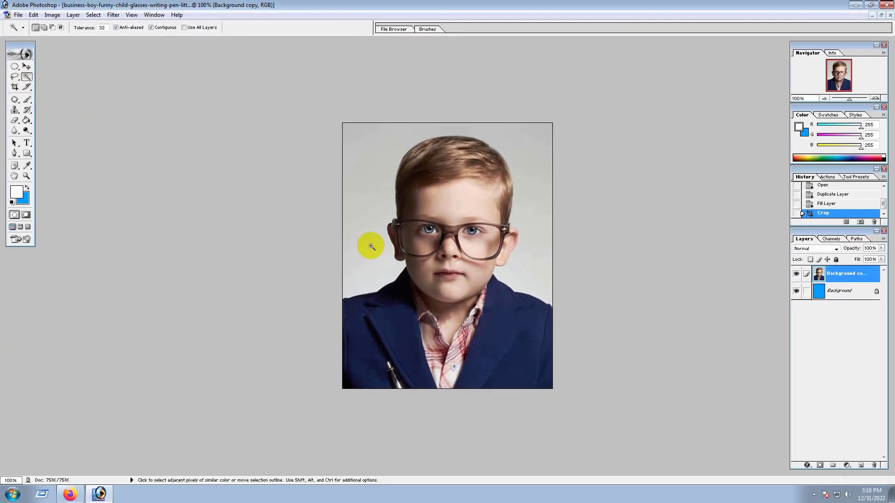
left_click(371, 246)
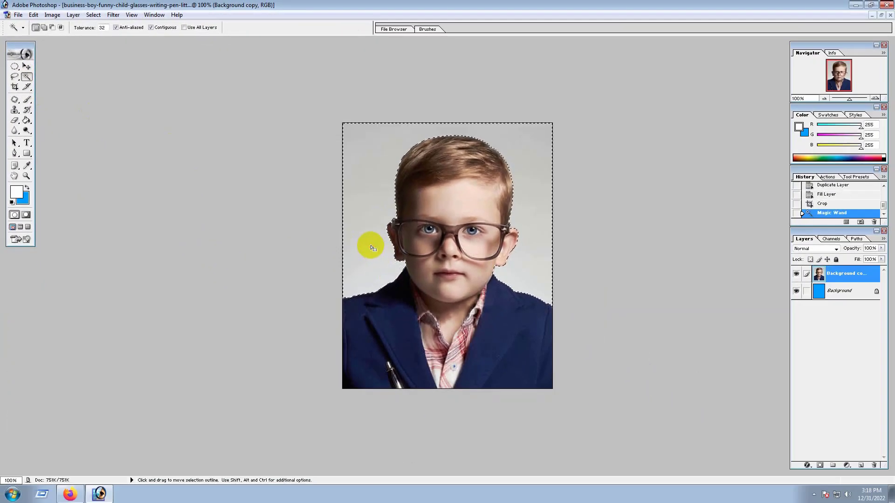
left_click(379, 145)
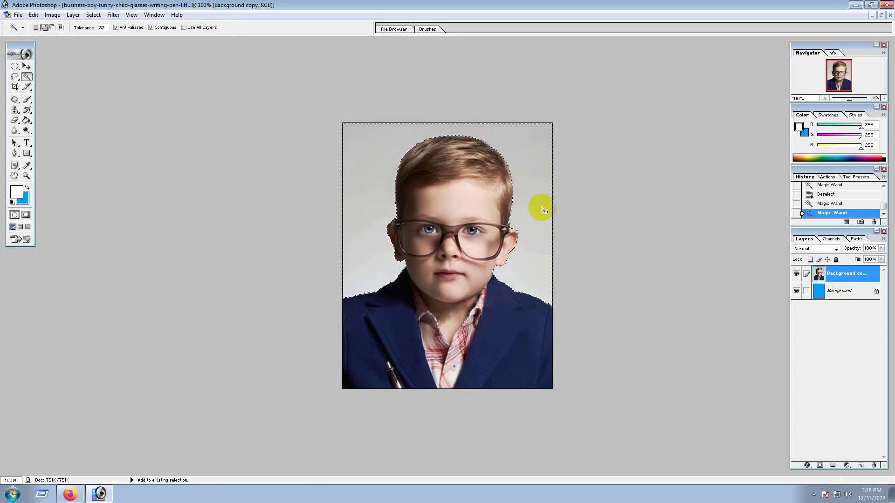
Step: Feather the backdrop selection by 3 pixels, clear it from the Background copy layer, and deselect
key("alt")
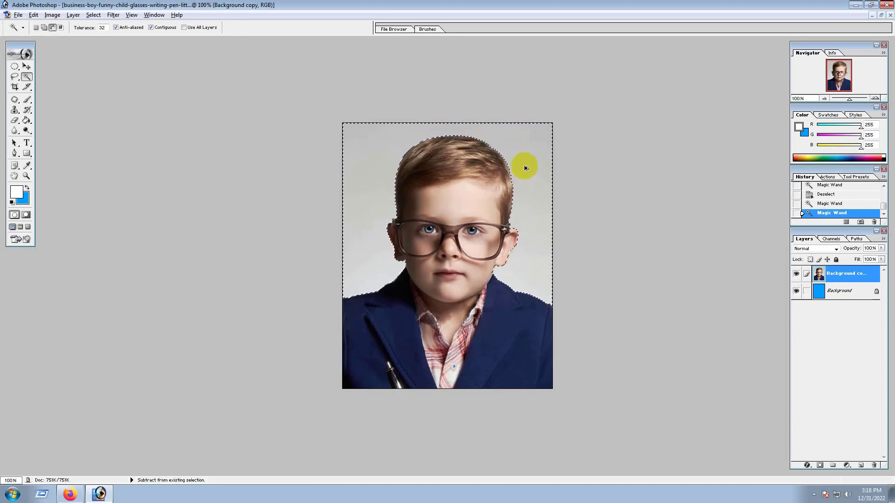
key("ctrl+alt+d")
left_click_drag(520, 167, 535, 139)
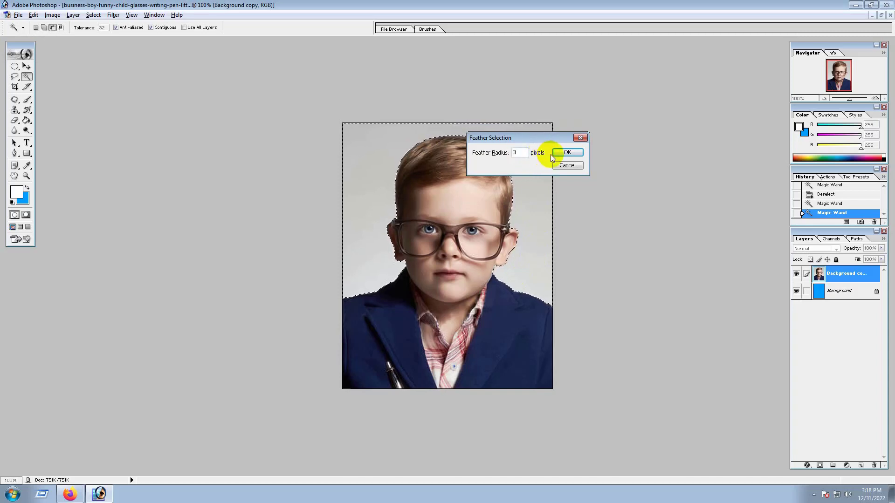
left_click(568, 153)
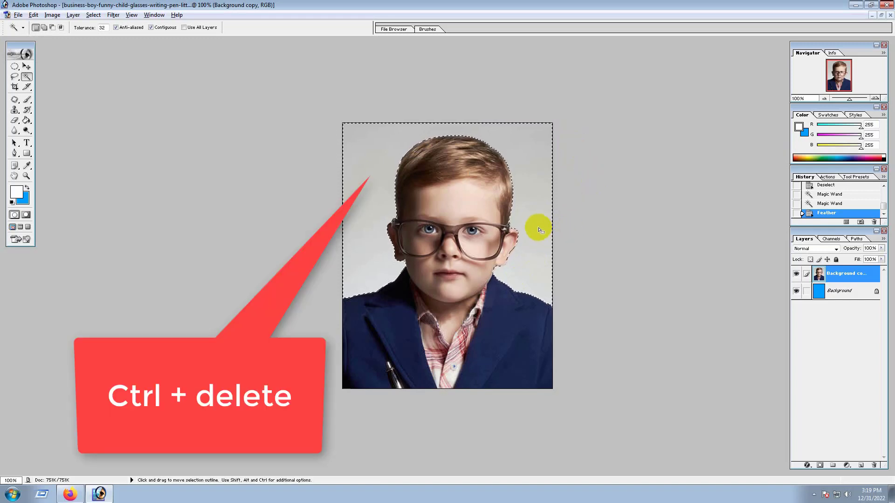
key("ctrl+Delete")
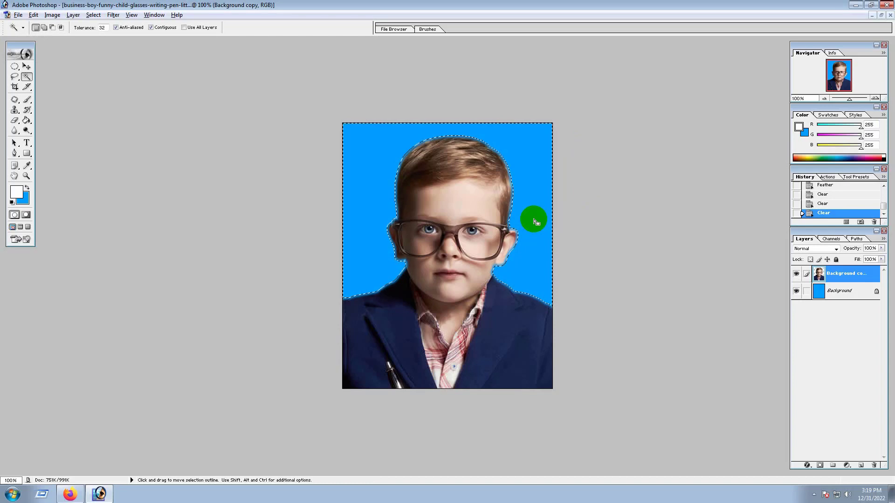
key("ctrl+d")
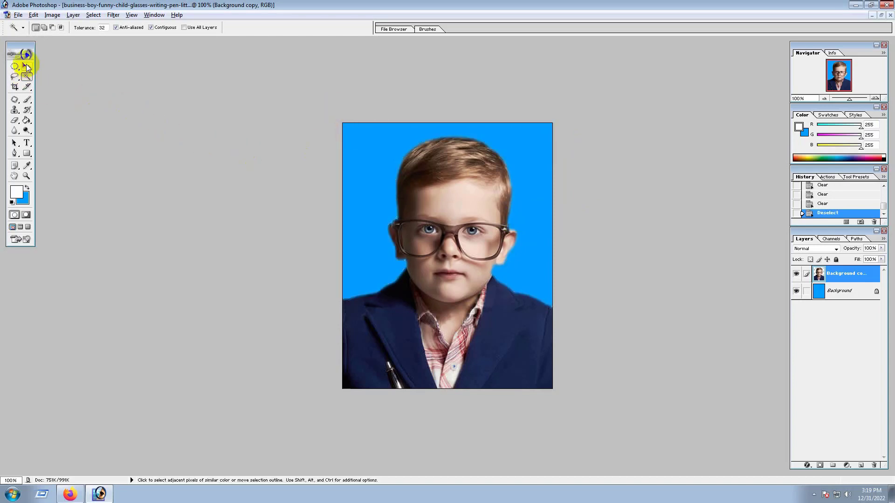
Step: Crop the blue-backed portrait to the full canvas at 1.5 by 1.9 in, 300 pixels/inch
left_click(14, 76)
left_click(15, 86)
left_click_drag(343, 123, 573, 397)
key("Return")
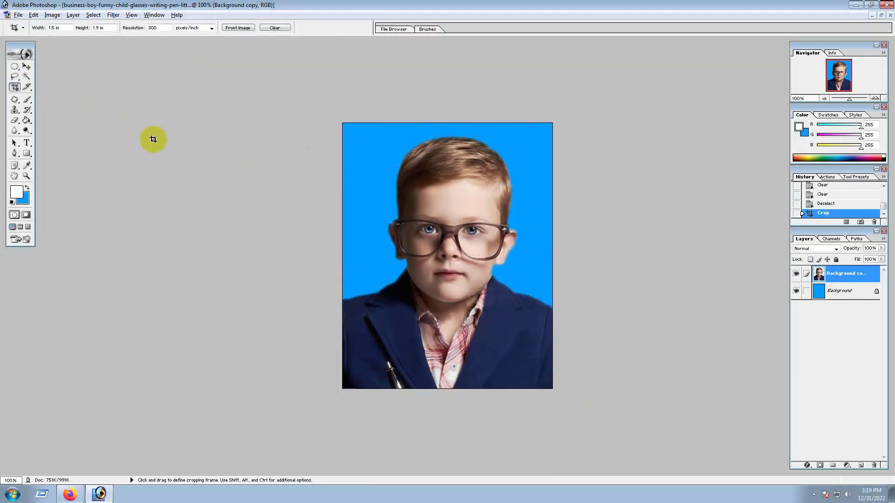
Step: Apply Auto Levels and a Smart Blur with radius 3.0 and threshold 25.0 to the portrait layer
left_click(26, 66)
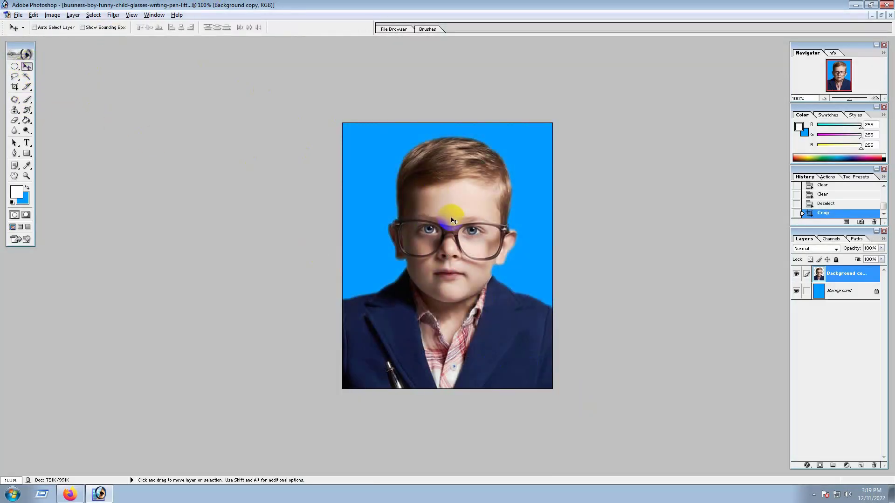
key("ctrl+shift+l")
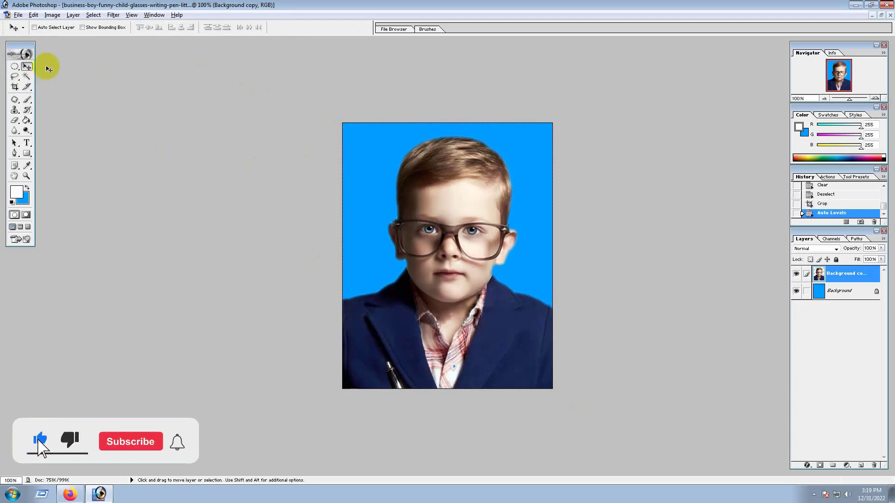
left_click(115, 16)
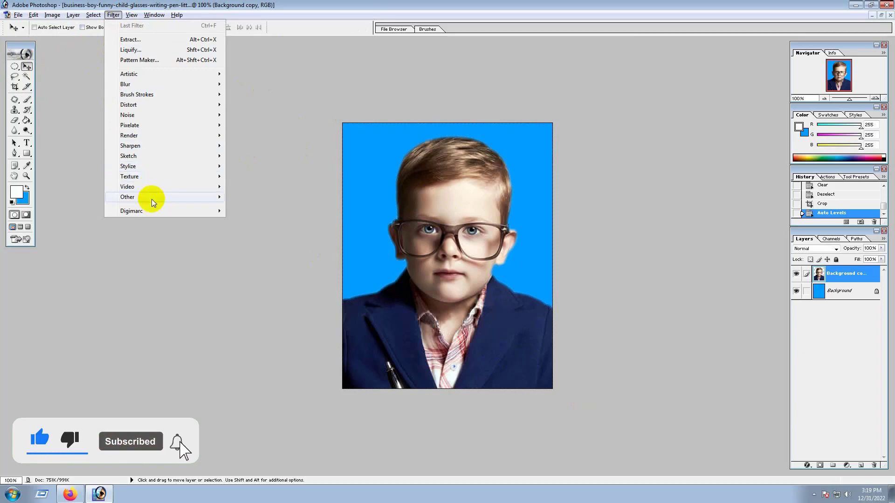
mouse_move(138, 84)
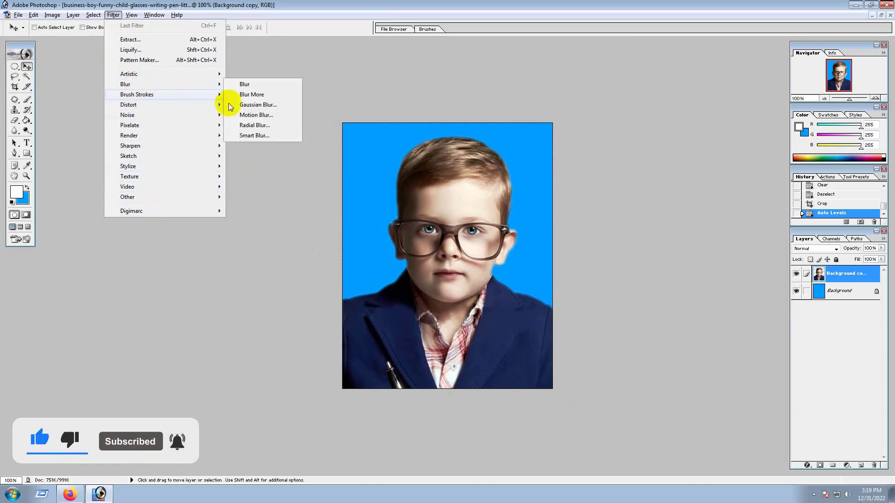
left_click(272, 135)
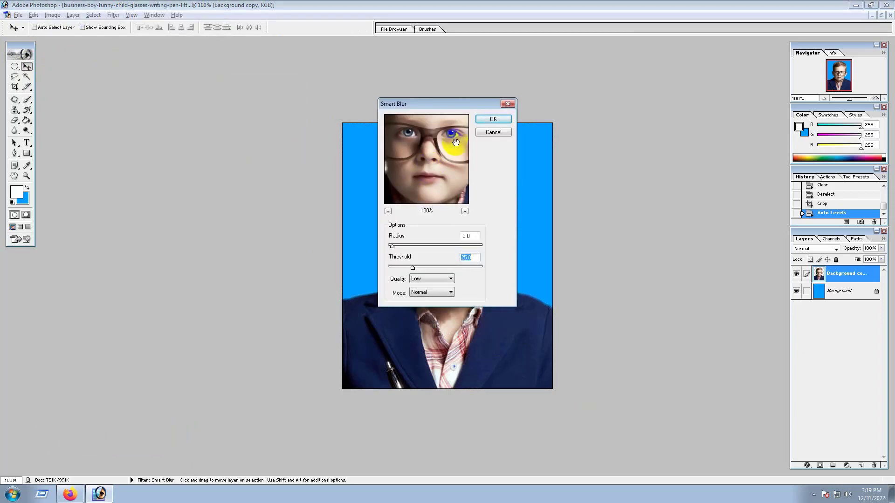
left_click(485, 119)
Step: Crop the smoothed portrait once more to its canvas edges and merge it down into the Background layer
scroll(454, 172, "down", 15)
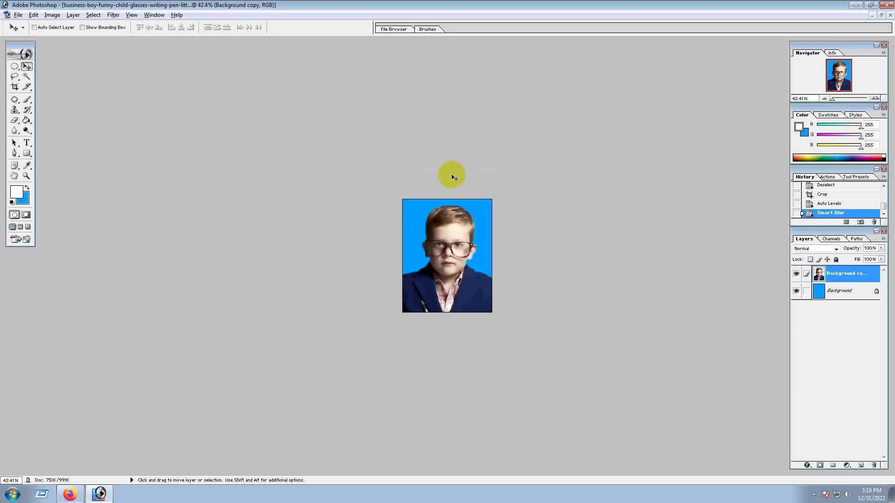
scroll(453, 175, "up", 9)
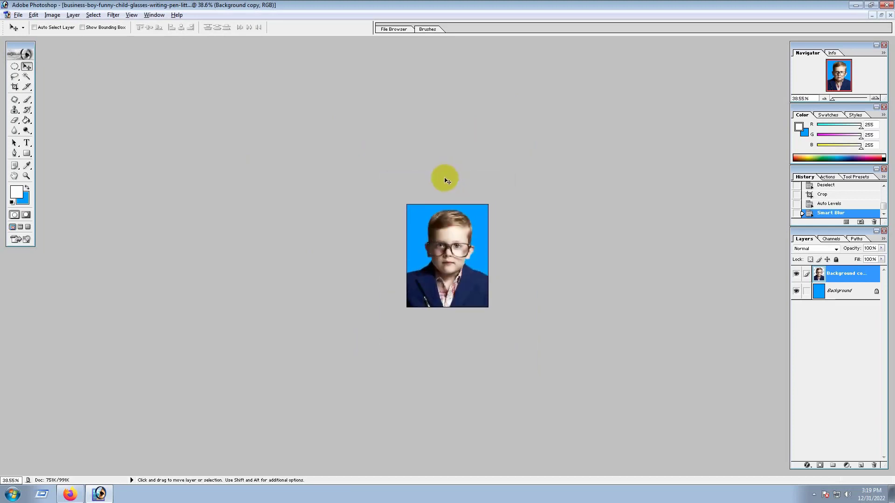
left_click(17, 87)
left_click_drag(391, 189, 574, 401)
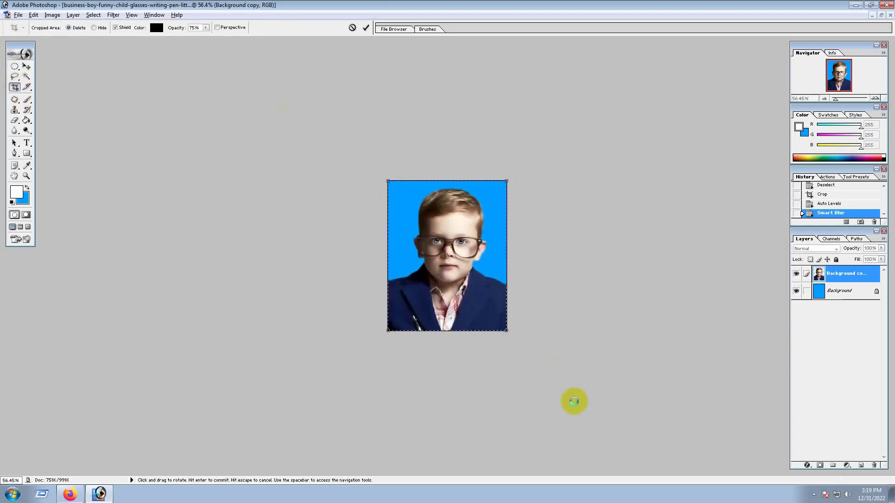
key("Return")
left_click(27, 67)
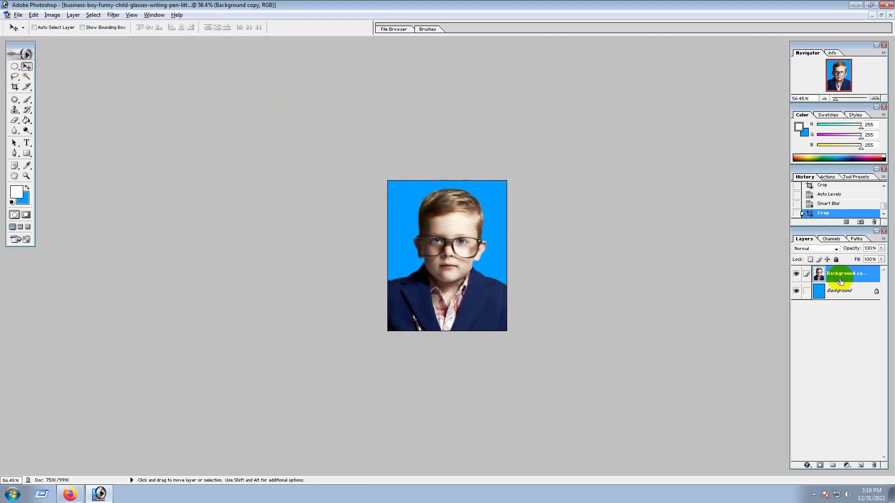
key("ctrl+e")
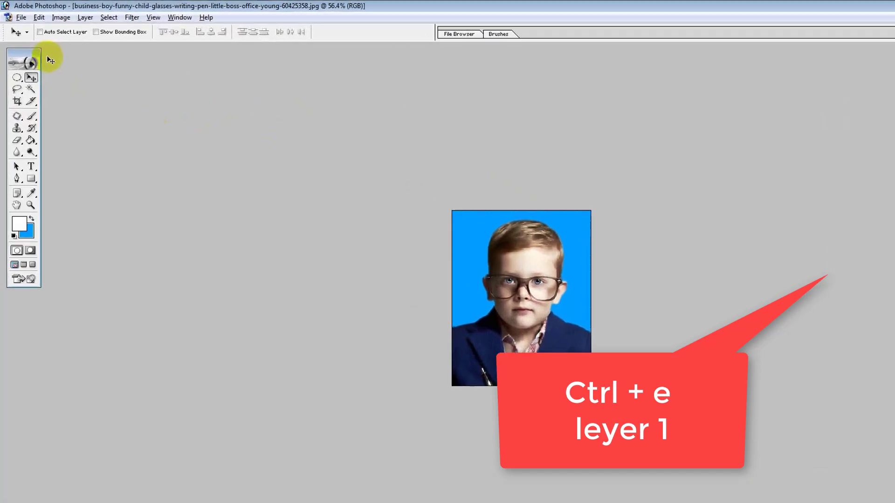
Step: Create a new white RGB document from the A4 preset, 210 by 297 mm at 300 pixels/inch
left_click(18, 15)
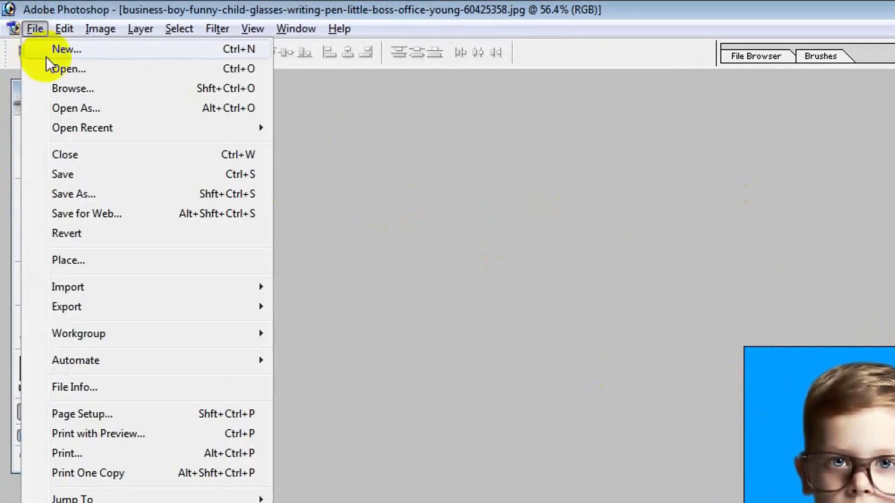
left_click(60, 50)
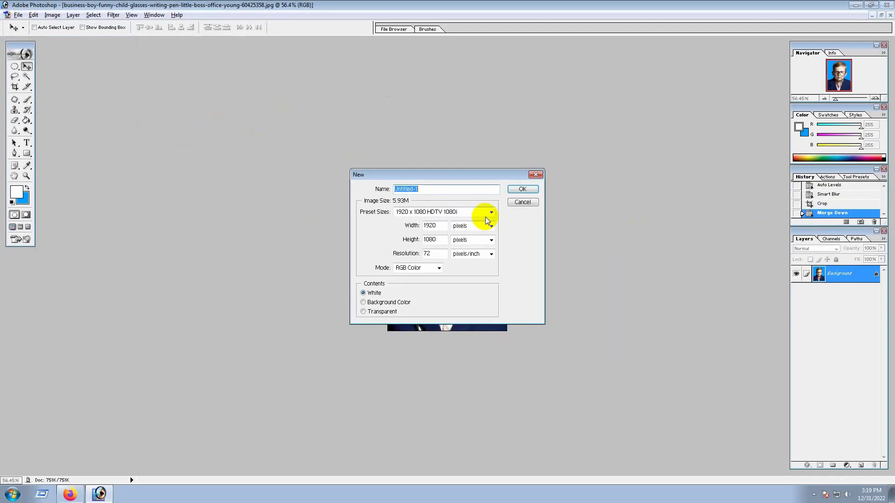
left_click(423, 212)
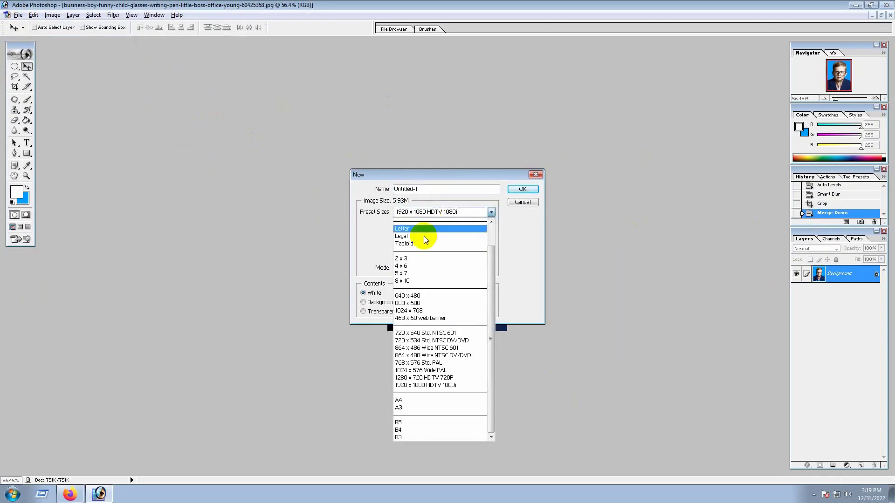
left_click(425, 400)
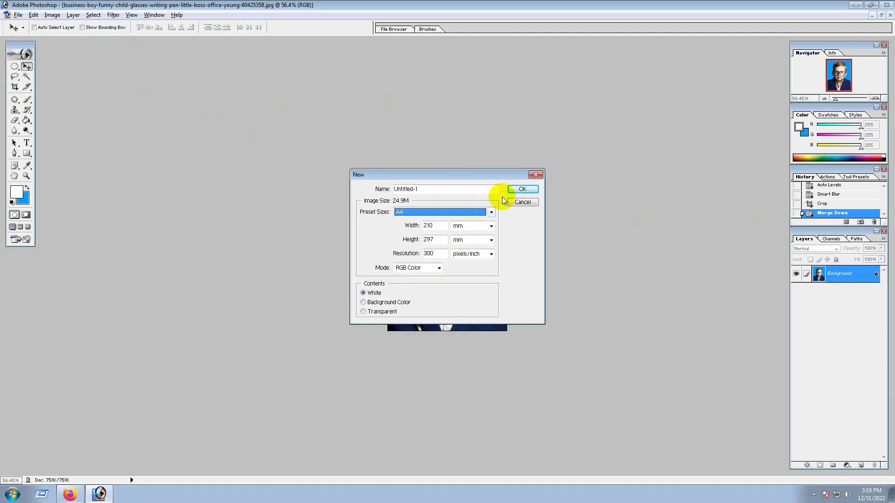
left_click(522, 189)
Step: Copy the blue-backed portrait into the A4 document as a new layer and maximise that document
left_click(375, 105)
left_click_drag(393, 90, 584, 85)
left_click_drag(489, 194, 268, 183)
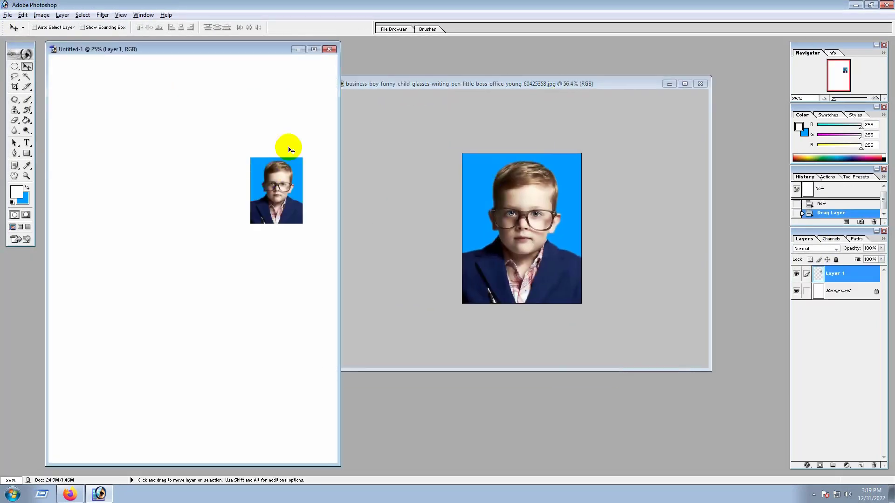
left_click(313, 49)
Step: Arrange four copies of the portrait in a row along the page's upper edge and merge them into one layer
left_click_drag(531, 189, 518, 109)
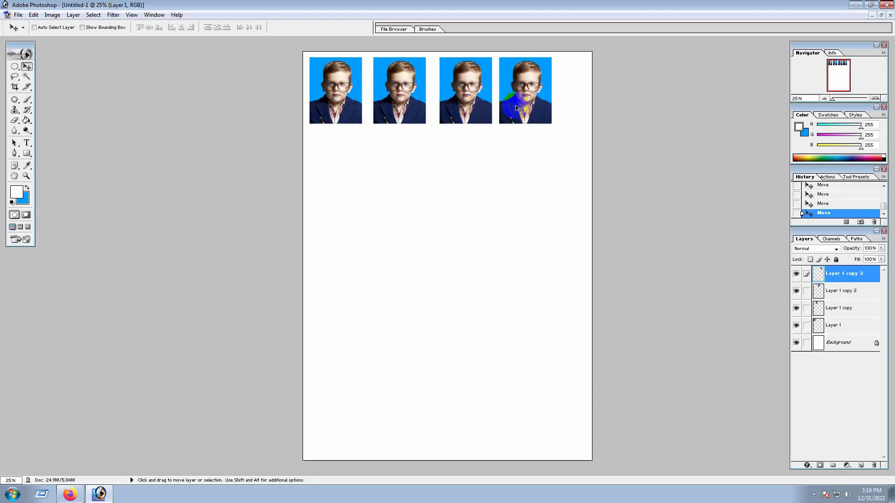
key("ctrl+e")
key("ctrl+e")
key("ctrl+e")
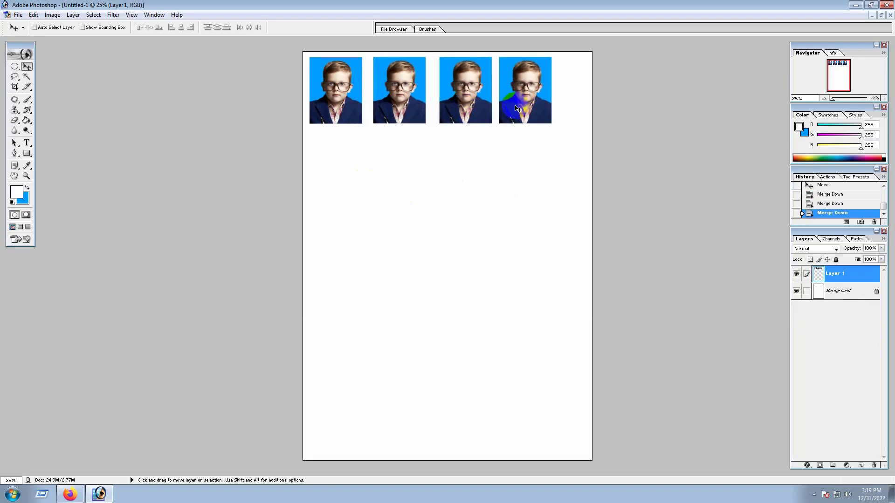
Step: Duplicate the merged portrait row down the page to make five rows of four photos
left_click_drag(508, 95, 497, 185)
left_click_drag(495, 184, 485, 413)
key("ctrl+minus")
key("ctrl+plus")
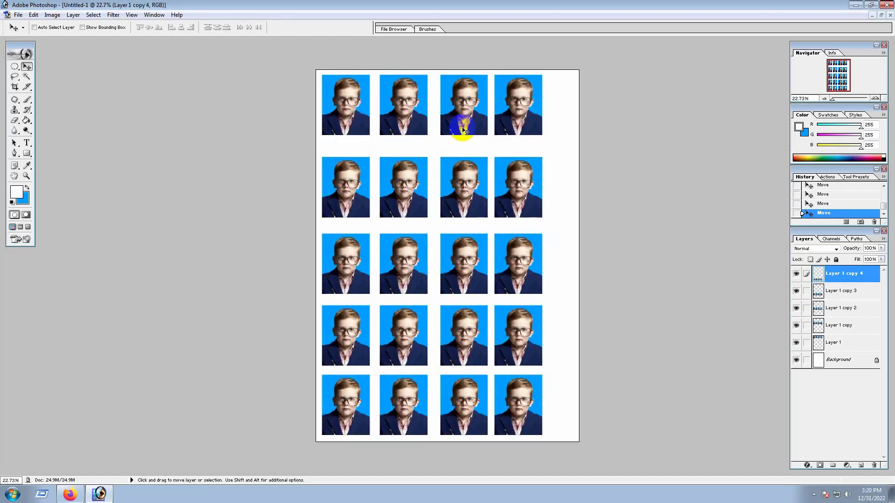
Step: Save the photo sheet to the Desktop as a JPEG named 02 with Maximum quality and Baseline ("Standard") format
key("ctrl+s")
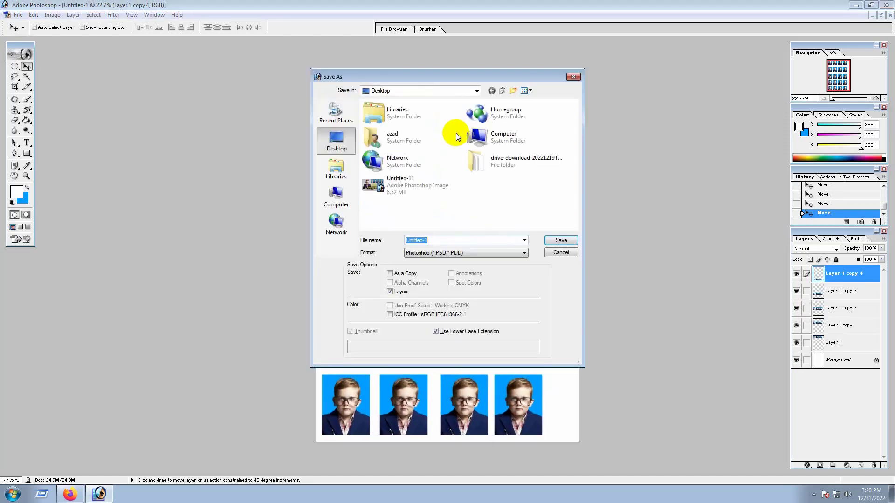
left_click(441, 254)
left_click(442, 293)
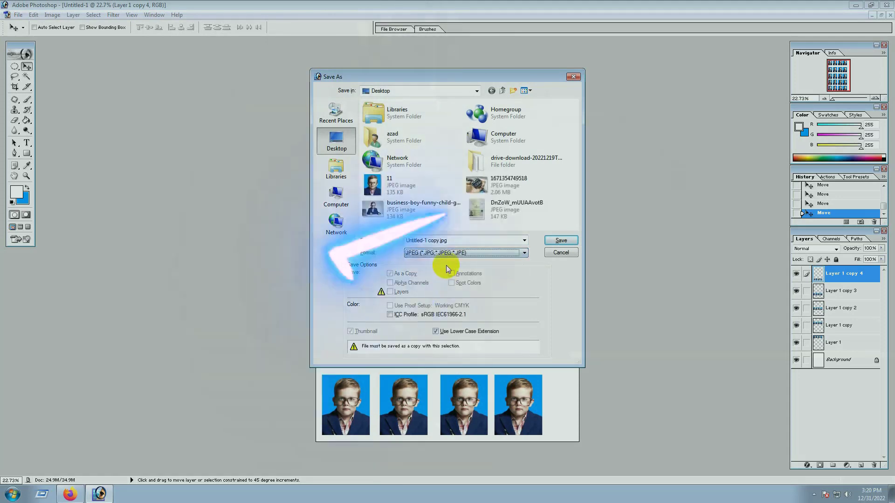
left_click(466, 242)
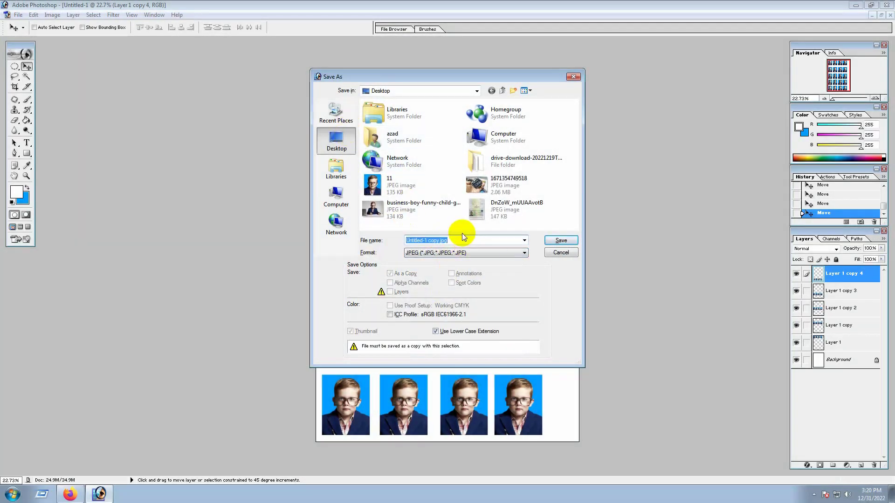
type("22")
left_click(560, 241)
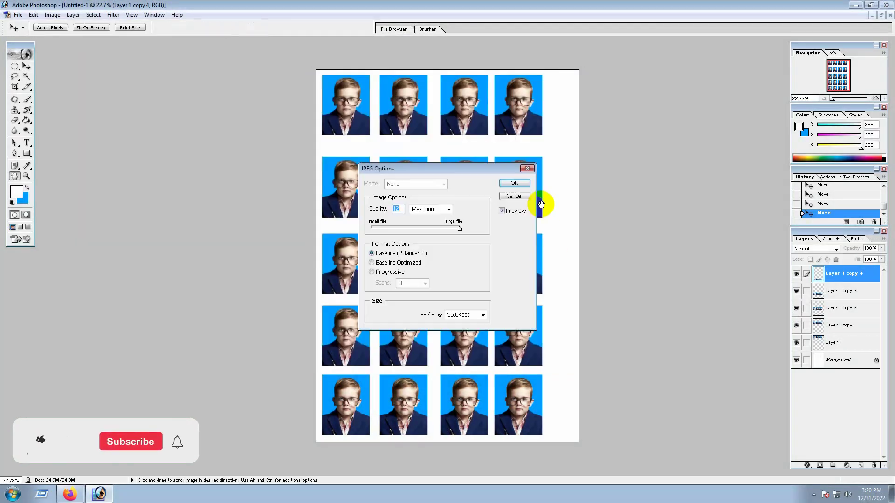
left_click(514, 182)
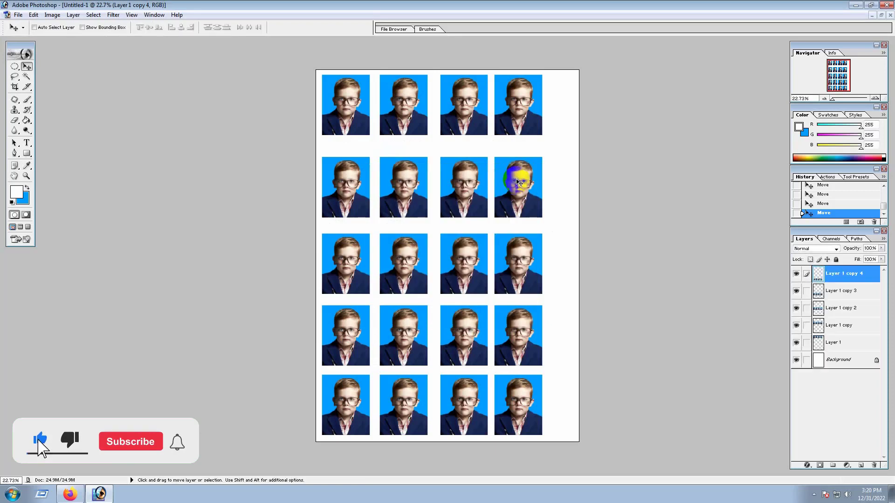
Step: Close the edited portrait and the layered A4 document without saving changes to either
left_click(881, 16)
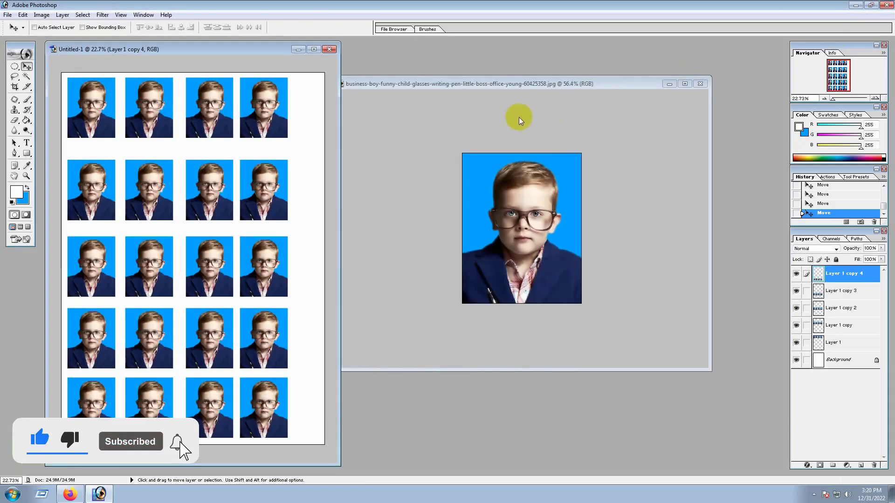
left_click(699, 83)
left_click(445, 185)
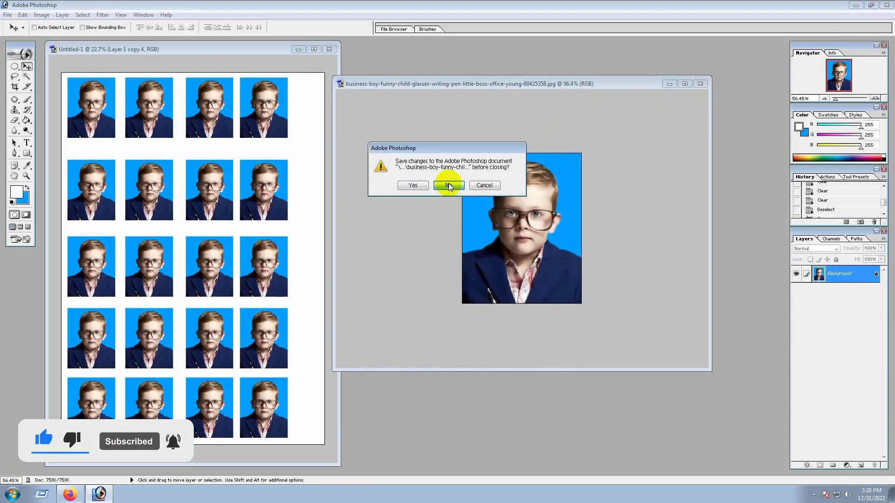
left_click(330, 50)
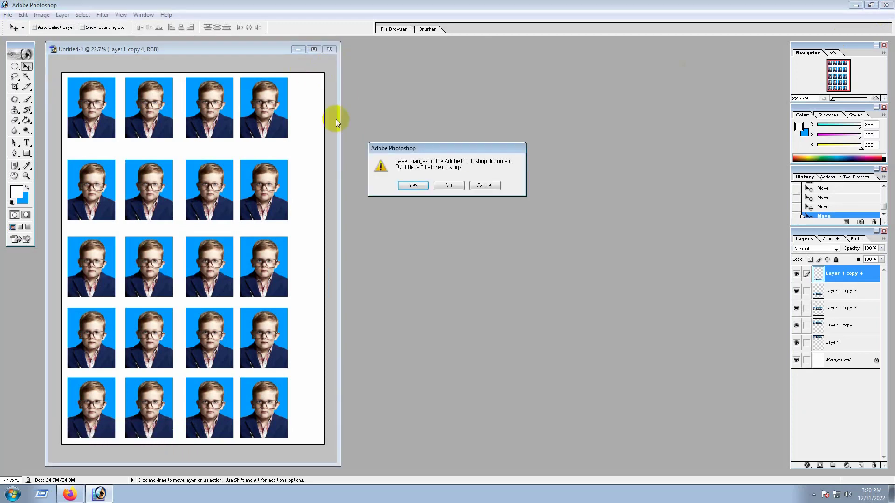
left_click(462, 185)
Step: Open the 02 photo sheet and the original business-boy photo together from the Desktop
double_click(524, 160)
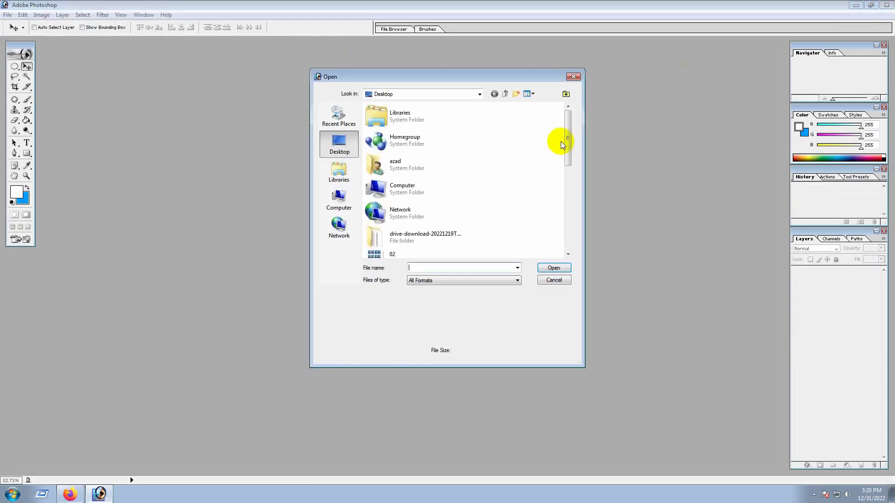
left_click_drag(567, 131, 553, 175)
left_click(398, 128)
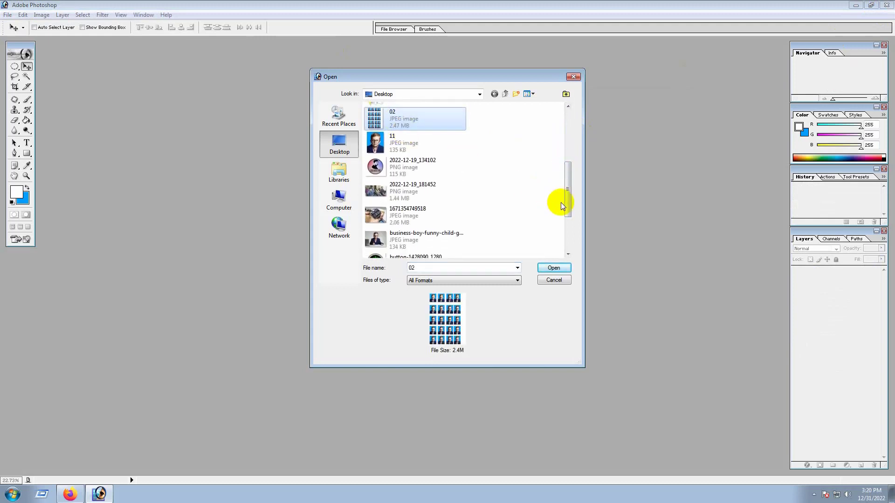
left_click(448, 248, "ctrl")
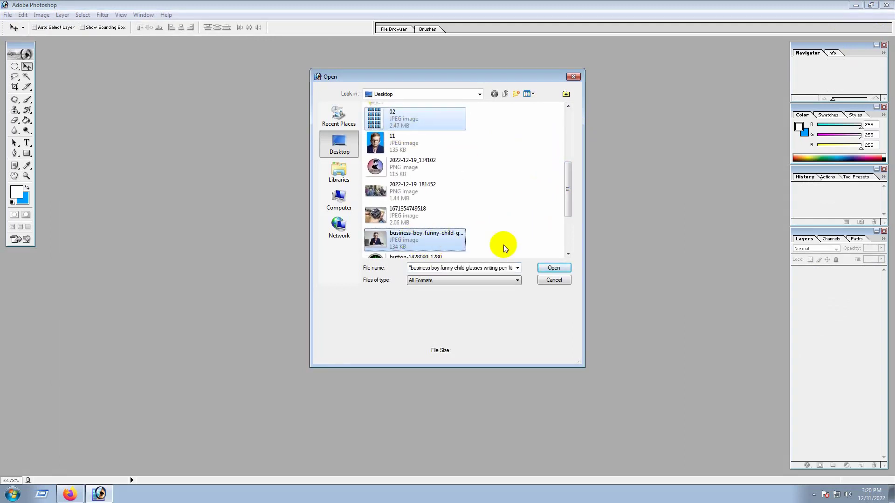
left_click(551, 268)
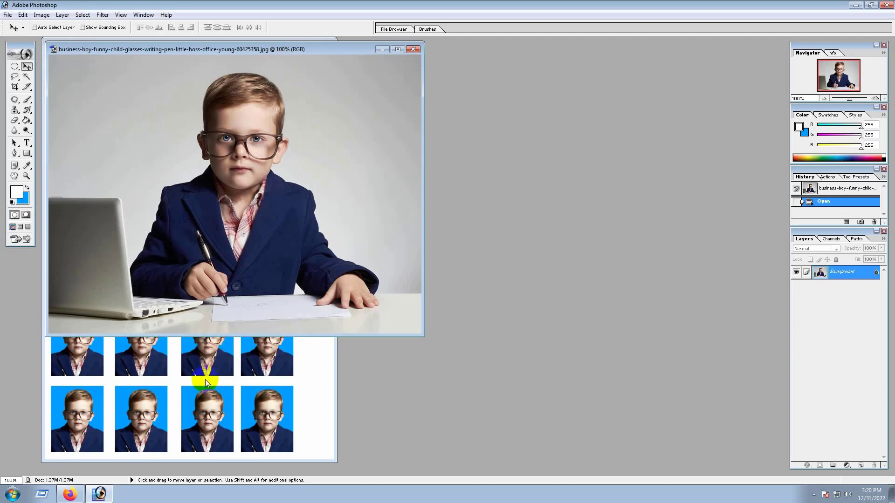
Step: Place the 02.jpg window beside the original photo for comparison
left_click(205, 379)
left_click_drag(244, 43, 589, 44)
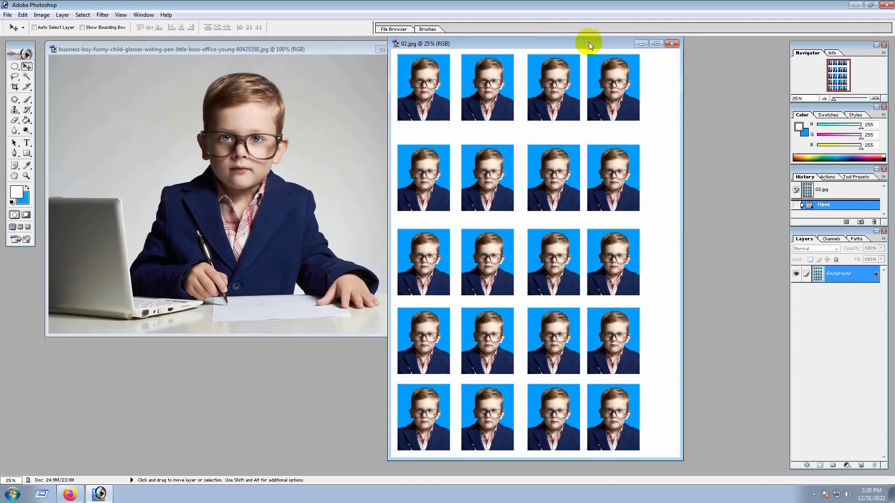
left_click(298, 170)
left_click(516, 153)
Step: Examine the portrait copies on the 02.jpg sheet up close and as a whole page, and return to the desktop
key("z")
left_click(511, 169)
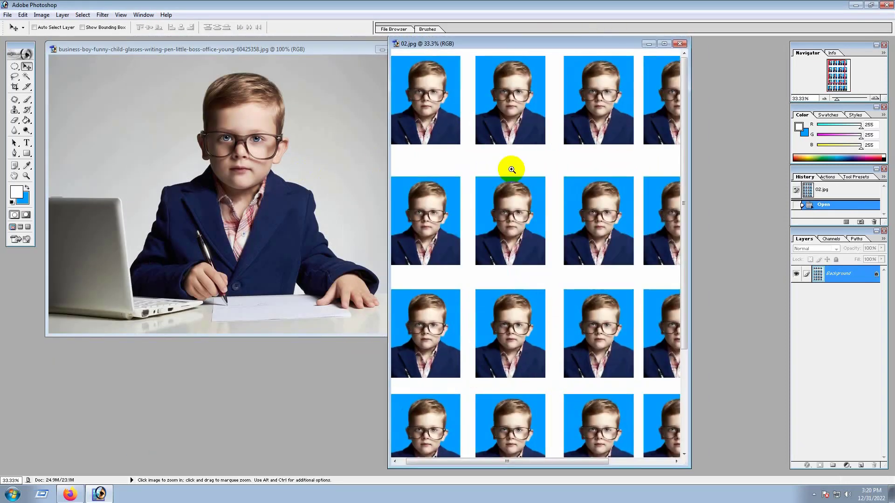
left_click_drag(576, 283, 576, 162)
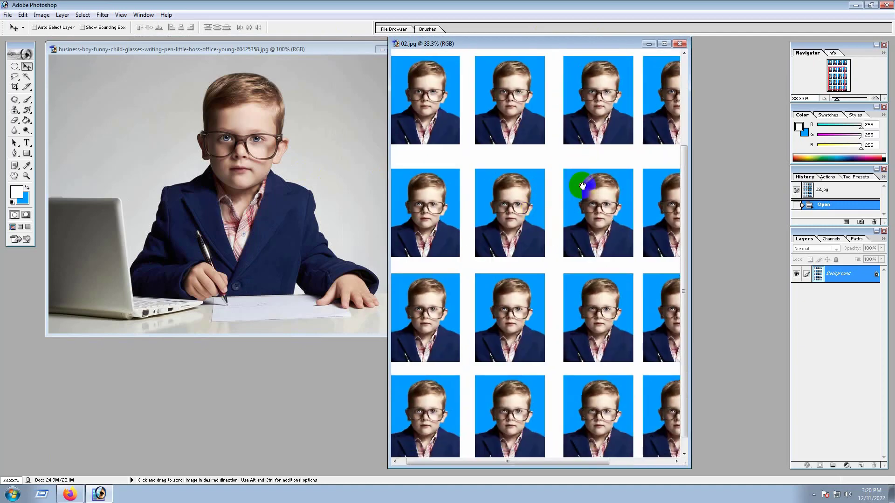
key("ctrl+minus")
key("ctrl+minus")
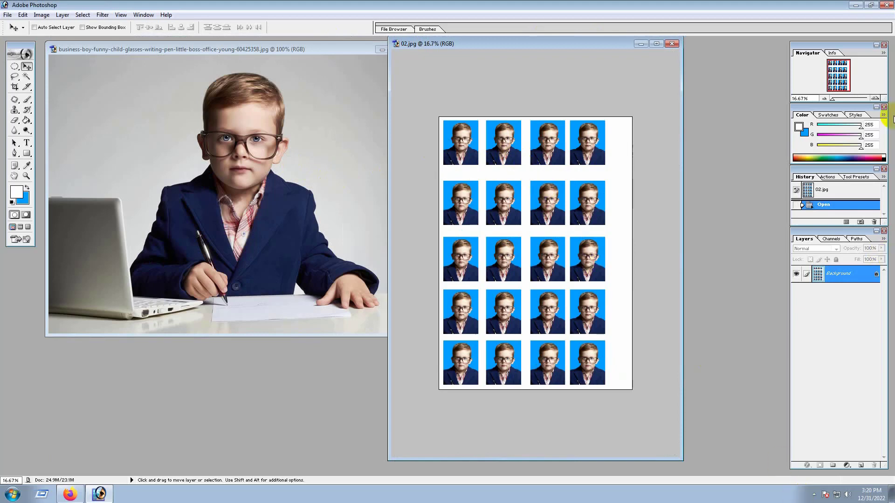
left_click(854, 4)
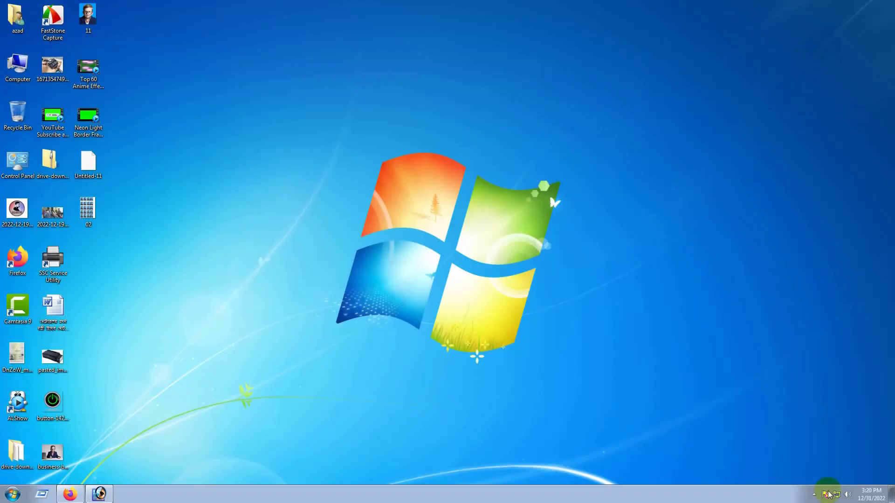